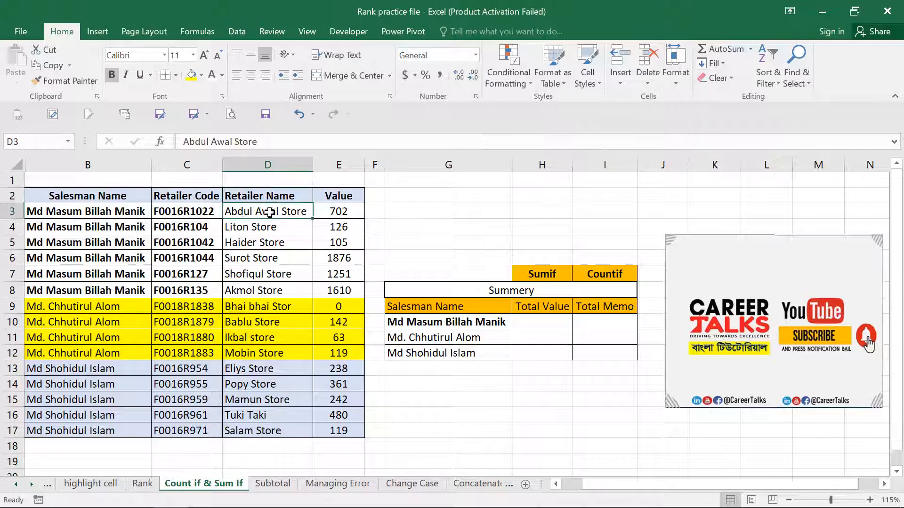
Examine the salesman, retailer and value columns of the sales table and the Total Value cells in the summary table
{"action": "left_click", "coordinate": [343, 193]}
{"action": "left_click", "coordinate": [338, 210]}
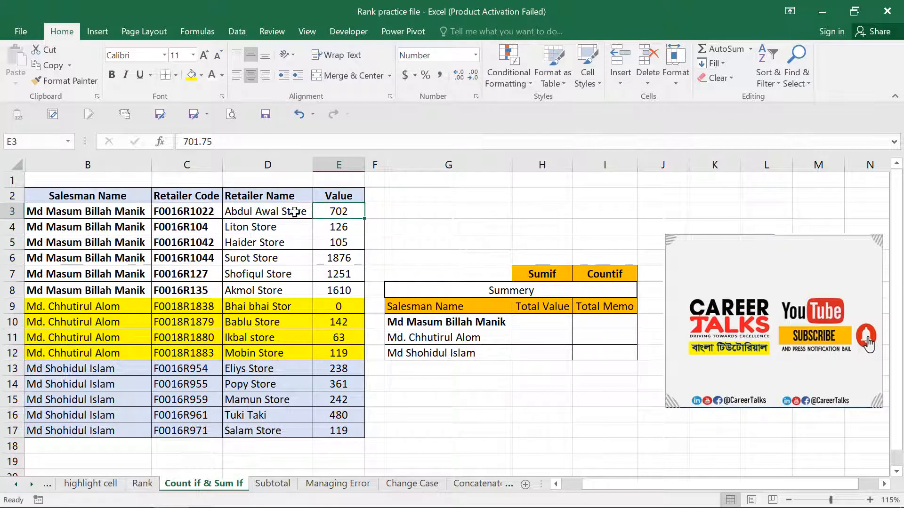
{"action": "left_click", "coordinate": [342, 228]}
{"action": "left_click", "coordinate": [340, 212]}
{"action": "left_click", "coordinate": [333, 241]}
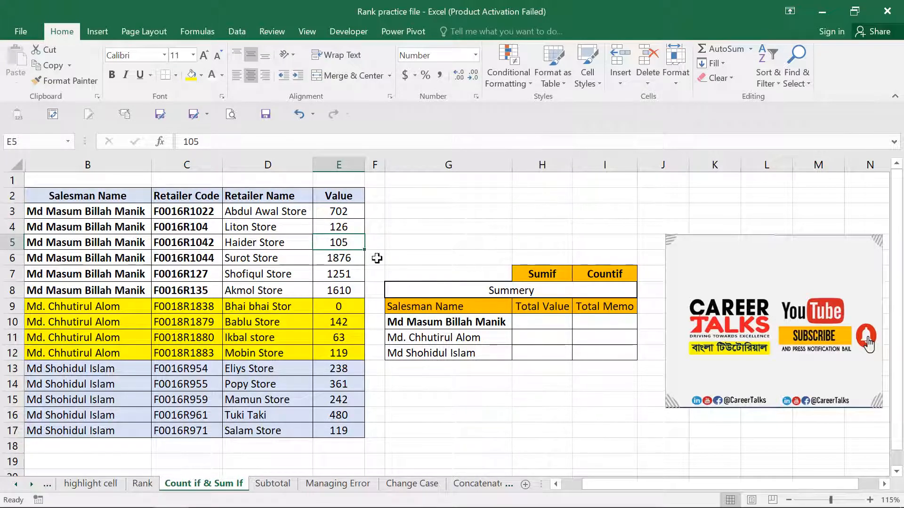
{"action": "left_click", "coordinate": [301, 226]}
{"action": "left_click", "coordinate": [107, 214]}
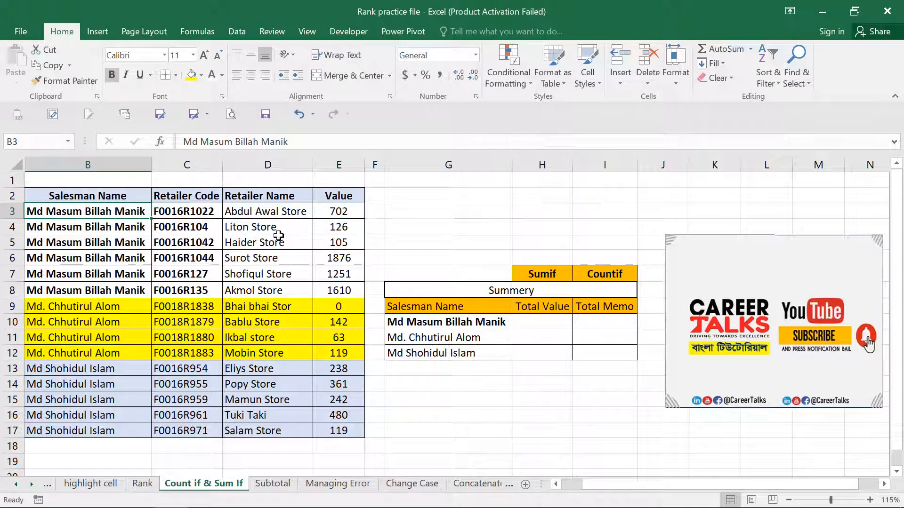
{"action": "left_click", "coordinate": [129, 310]}
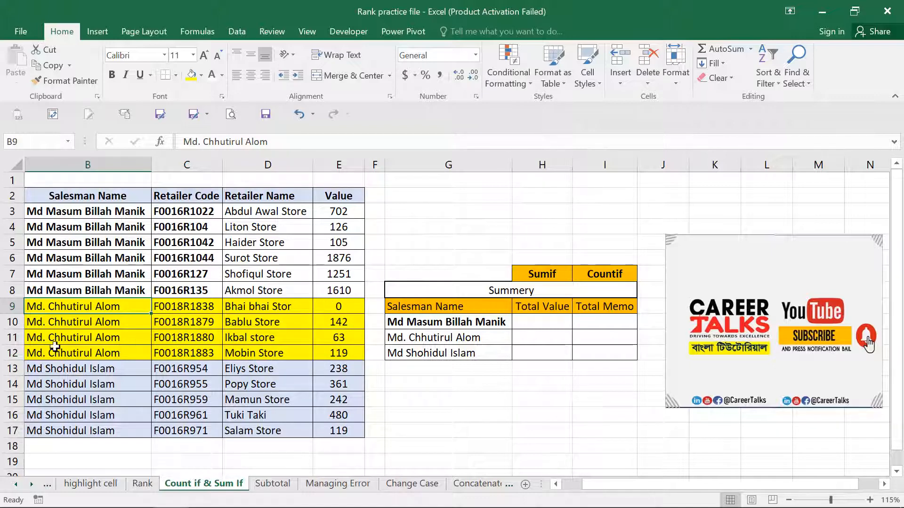
{"action": "left_click", "coordinate": [72, 367]}
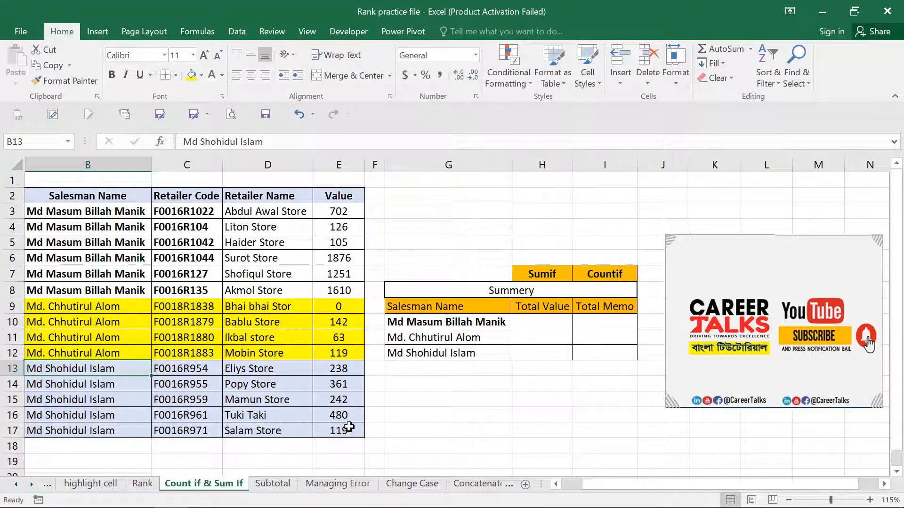
{"action": "left_click", "coordinate": [546, 322]}
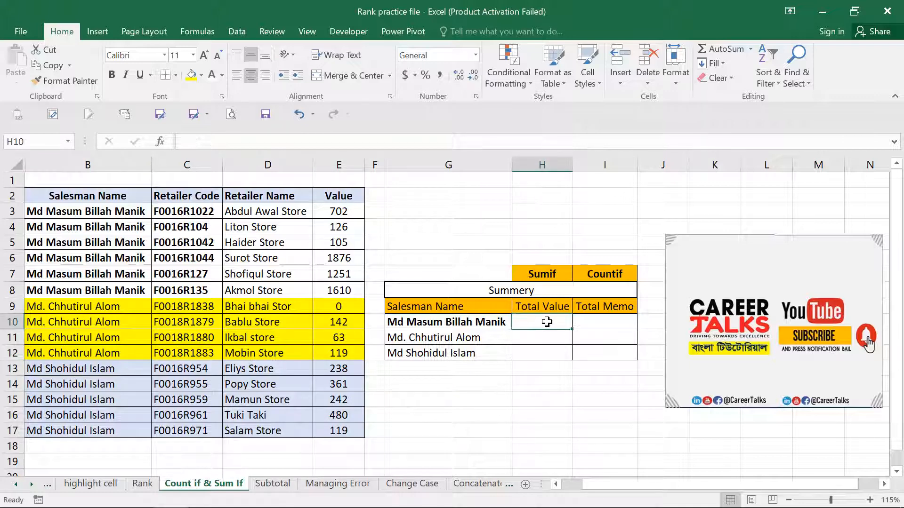
{"action": "left_click", "coordinate": [546, 347]}
{"action": "left_click", "coordinate": [483, 324]}
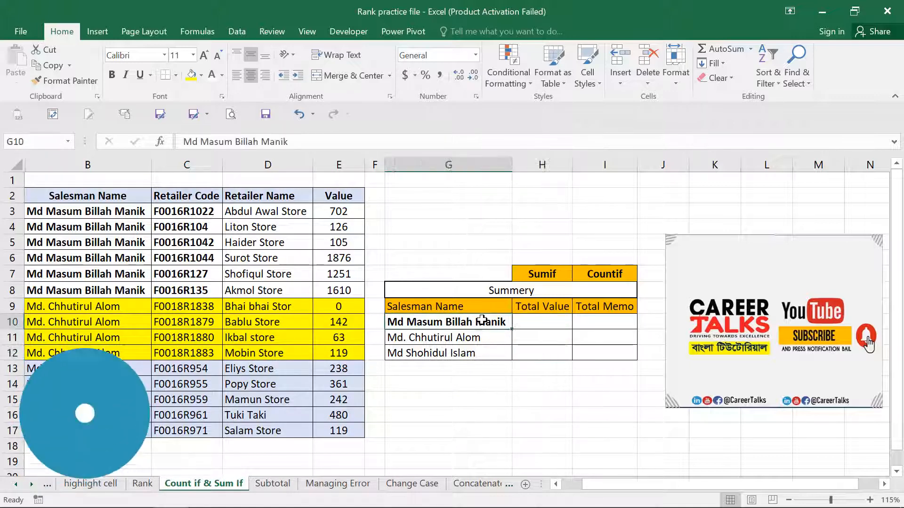
{"action": "left_click", "coordinate": [541, 320]}
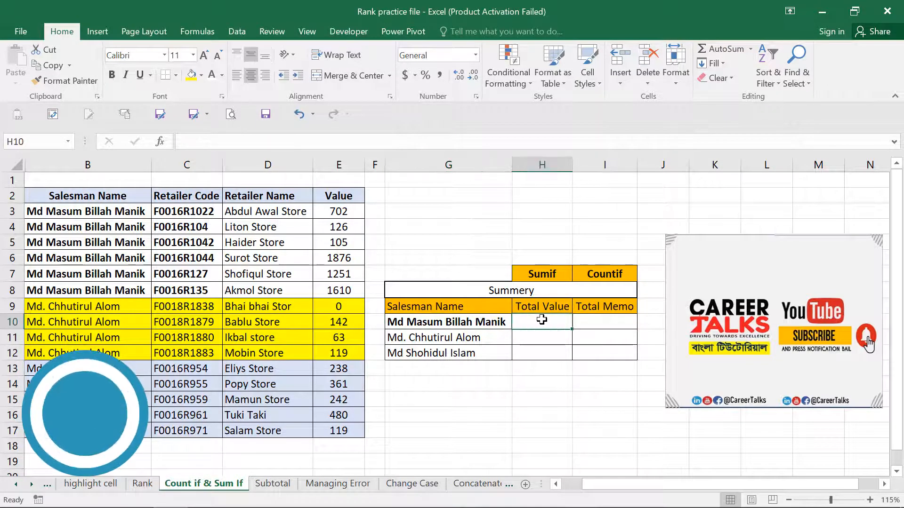
{"action": "left_click", "coordinate": [447, 320]}
Enter =SUMIF(B:E,G10,E:E) in H10 to total the values of the first salesman in the summary table
{"action": "left_click", "coordinate": [559, 324]}
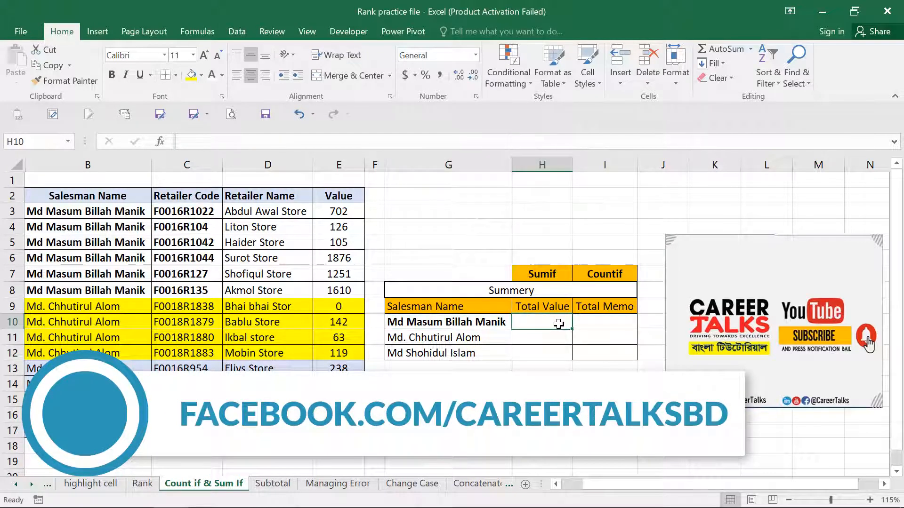
{"action": "type", "text": "="}
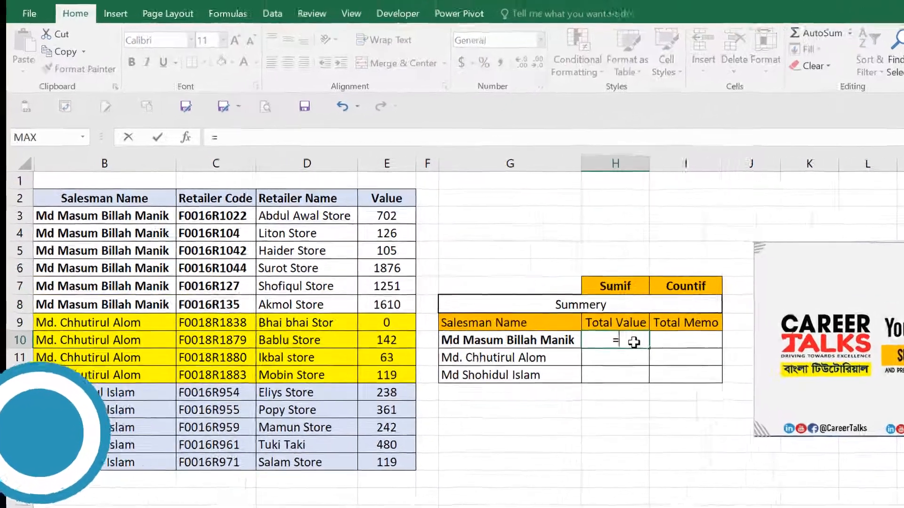
{"action": "type", "text": "sum"}
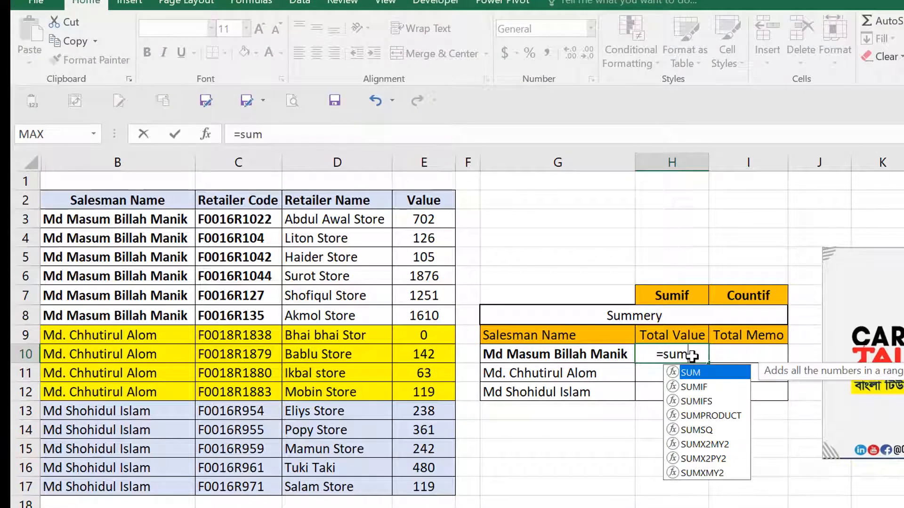
{"action": "type", "text": "if"}
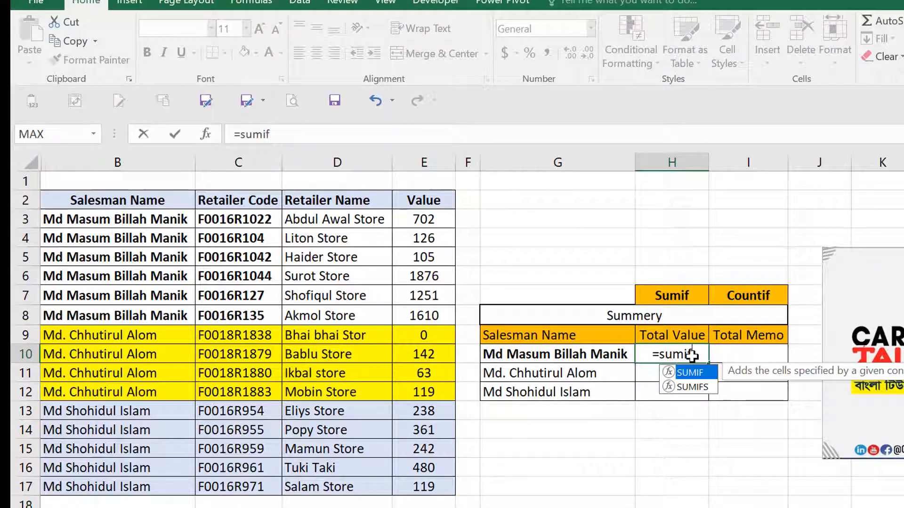
{"action": "type", "text": "("}
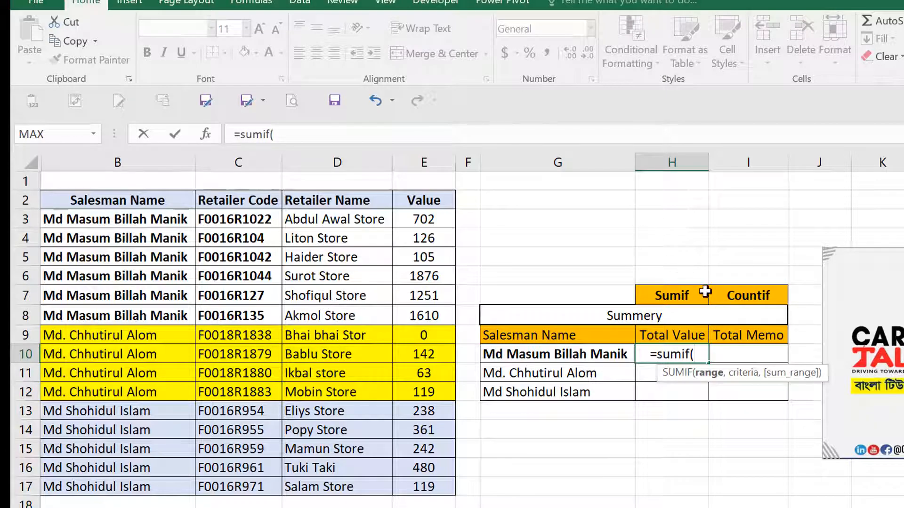
{"action": "left_click", "coordinate": [118, 160]}
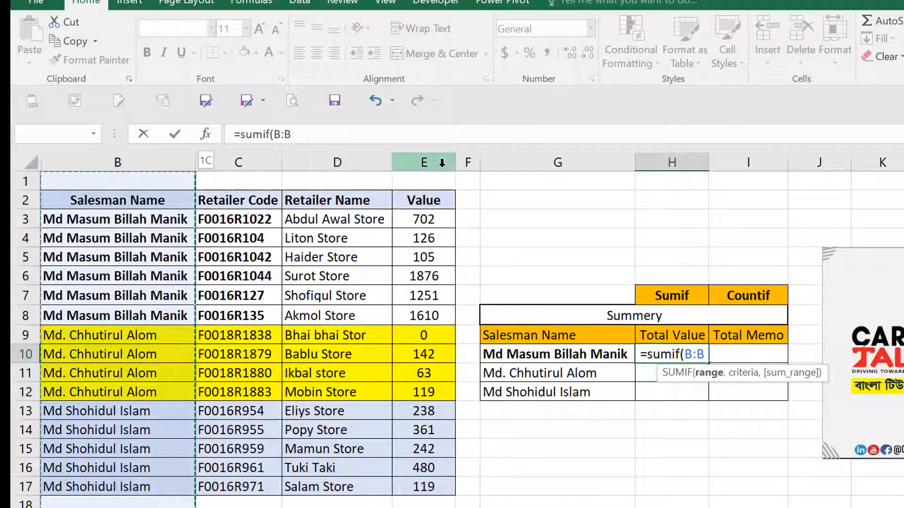
{"action": "left_click_drag", "start_coordinate": [441, 163], "coordinate": [431, 165]}
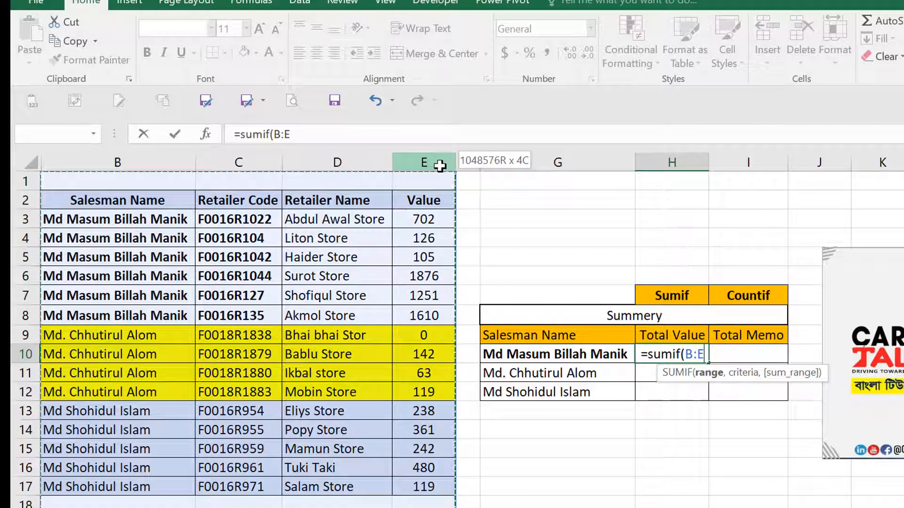
{"action": "left_click", "coordinate": [319, 134]}
{"action": "type", "text": ","}
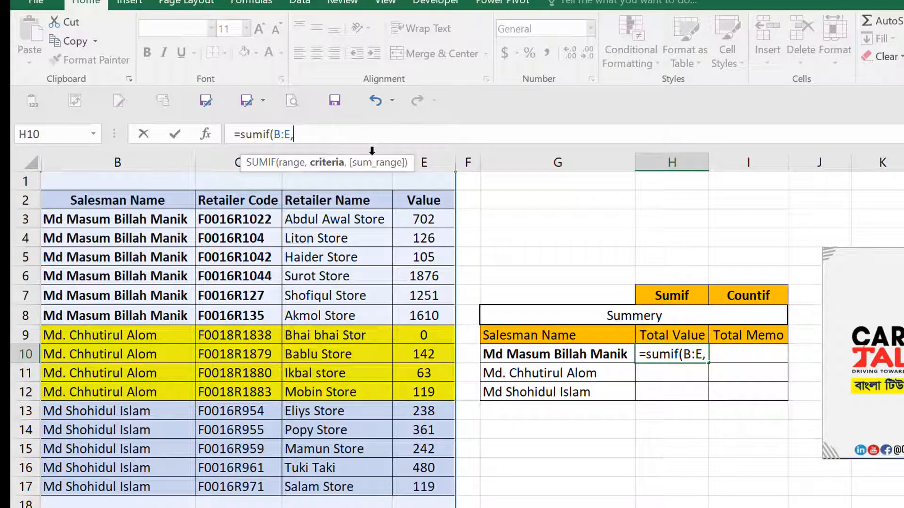
{"action": "left_click", "coordinate": [570, 353]}
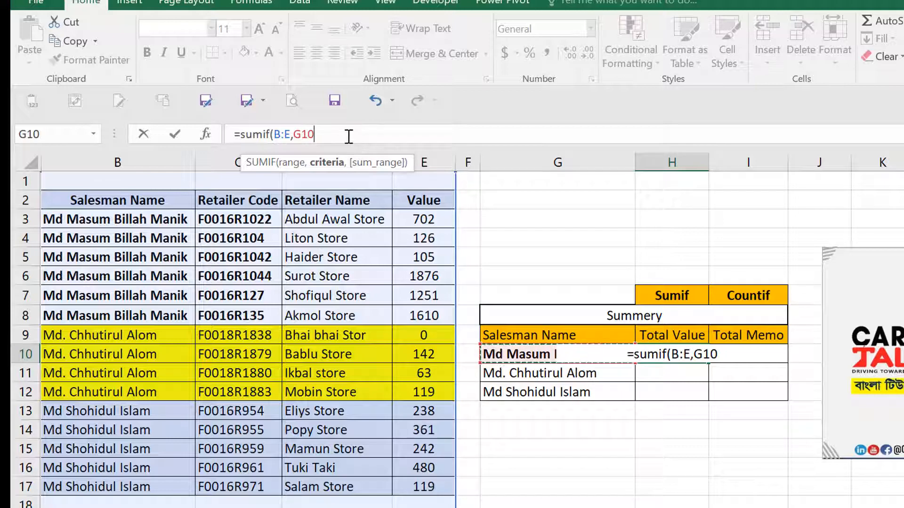
{"action": "type", "text": ","}
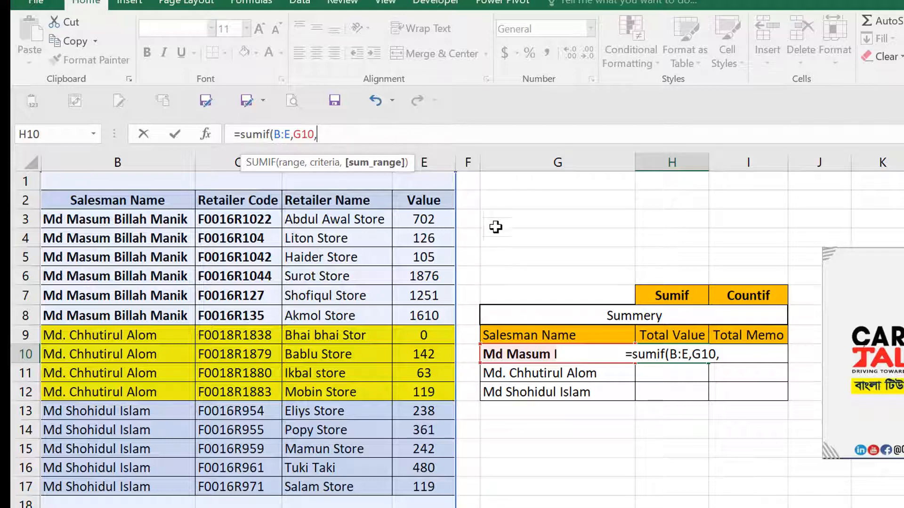
{"action": "left_click", "coordinate": [439, 161]}
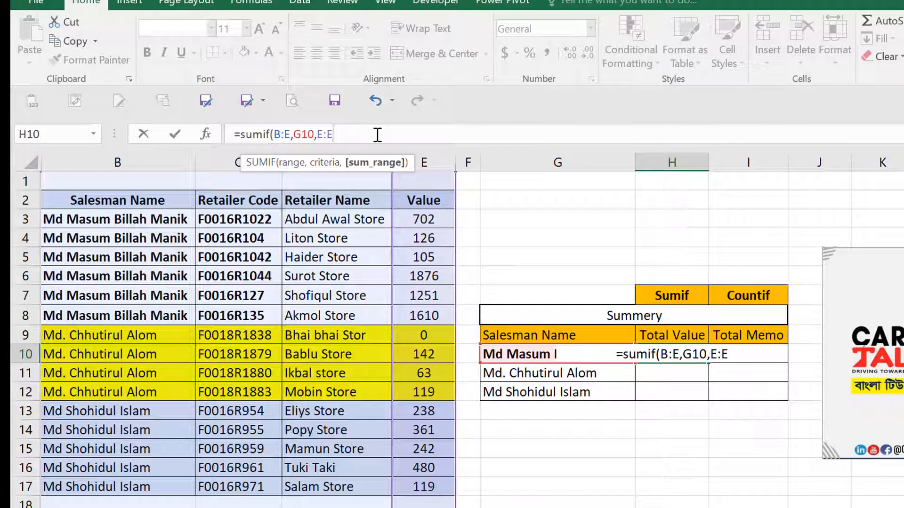
{"action": "type", "text": ")"}
{"action": "key", "text": "Return"}
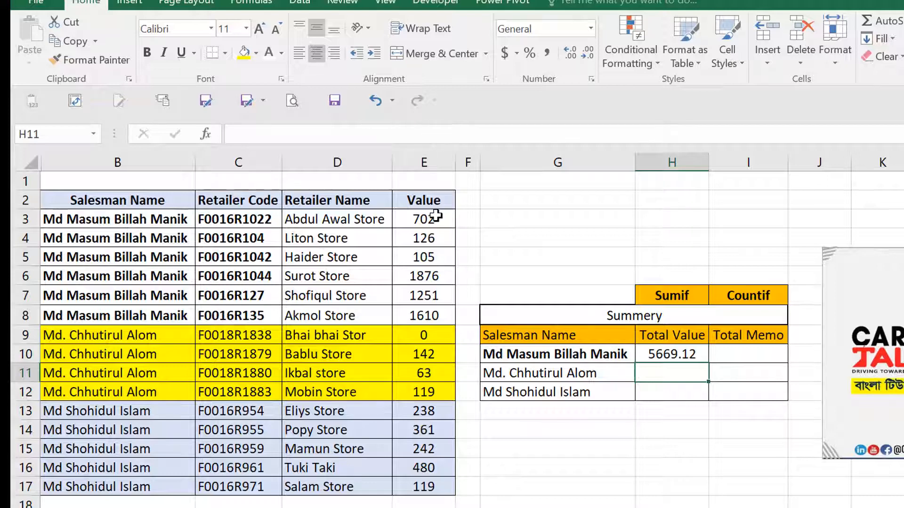
Check the first salesman's values in E3:E8 and copy the SUMIF formula from H10 down to H12
{"action": "left_click", "coordinate": [433, 217]}
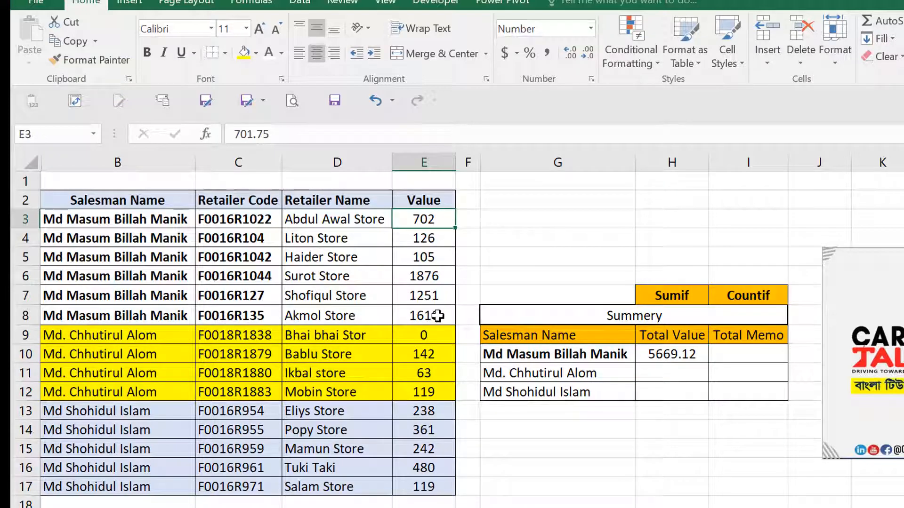
{"action": "left_click", "coordinate": [438, 315], "text": "shift"}
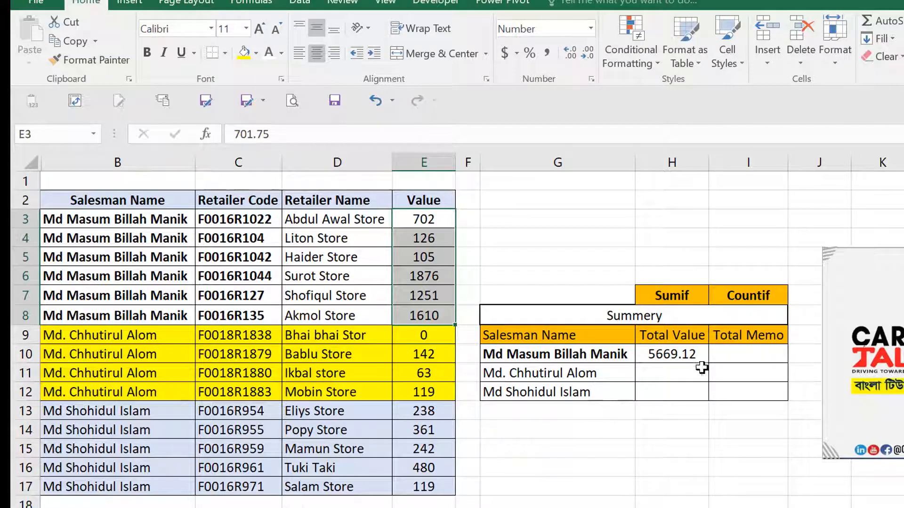
{"action": "left_click", "coordinate": [692, 351]}
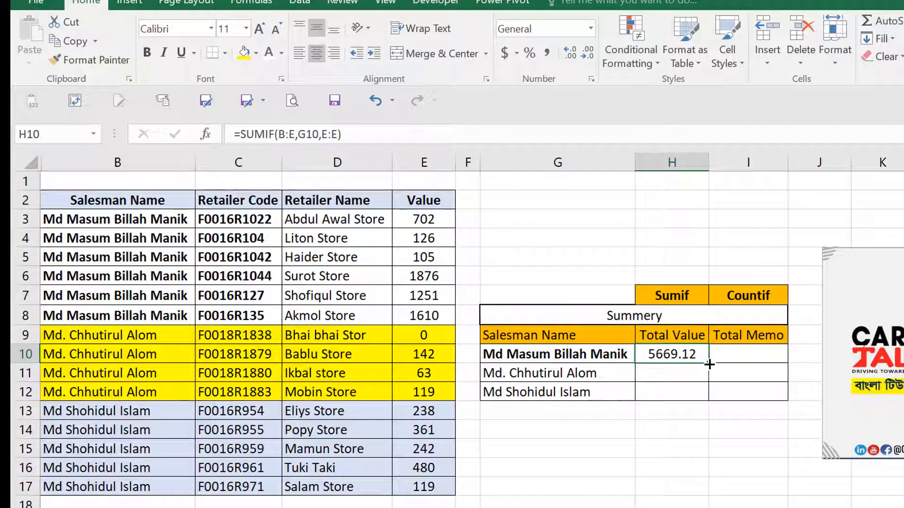
{"action": "left_click_drag", "start_coordinate": [709, 364], "coordinate": [704, 401]}
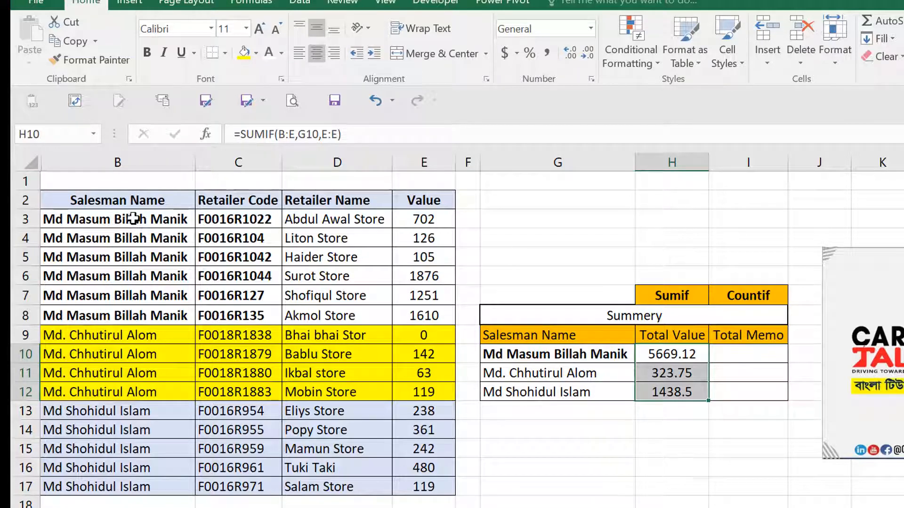
{"action": "left_click", "coordinate": [130, 221]}
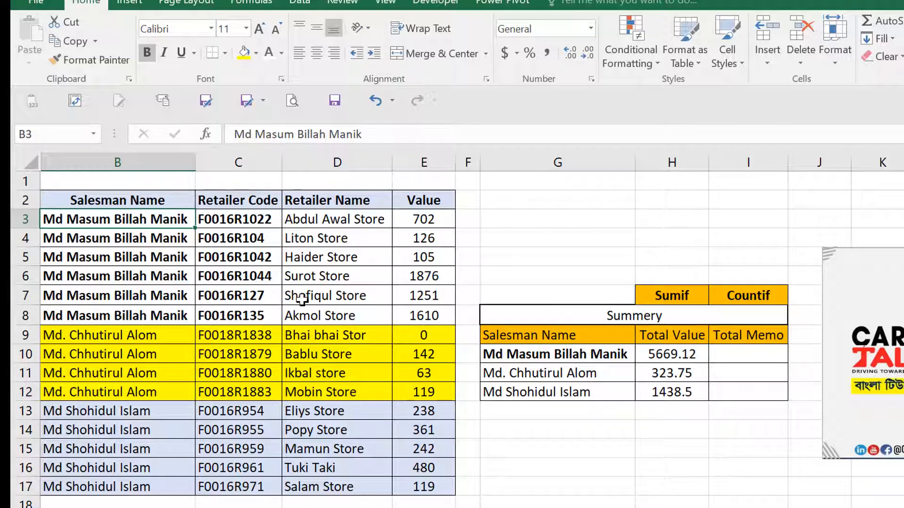
{"action": "left_click", "coordinate": [325, 219]}
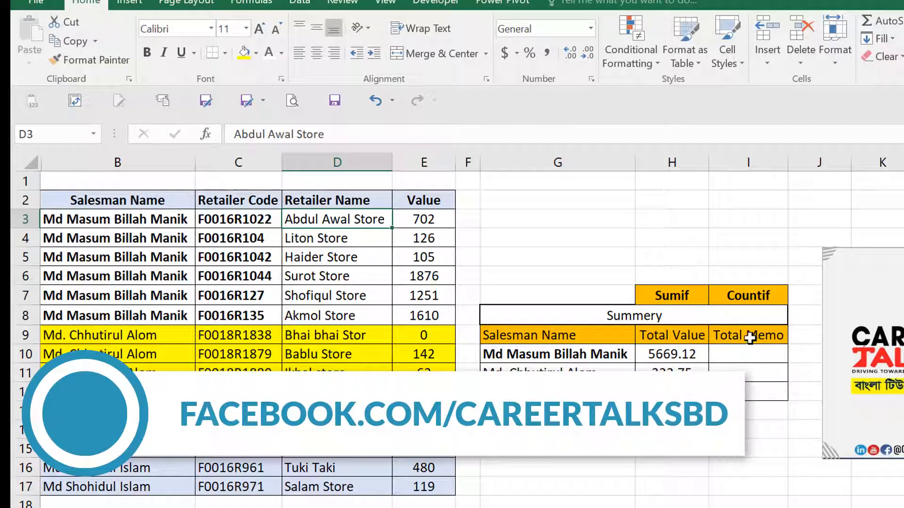
{"action": "left_click", "coordinate": [175, 223]}
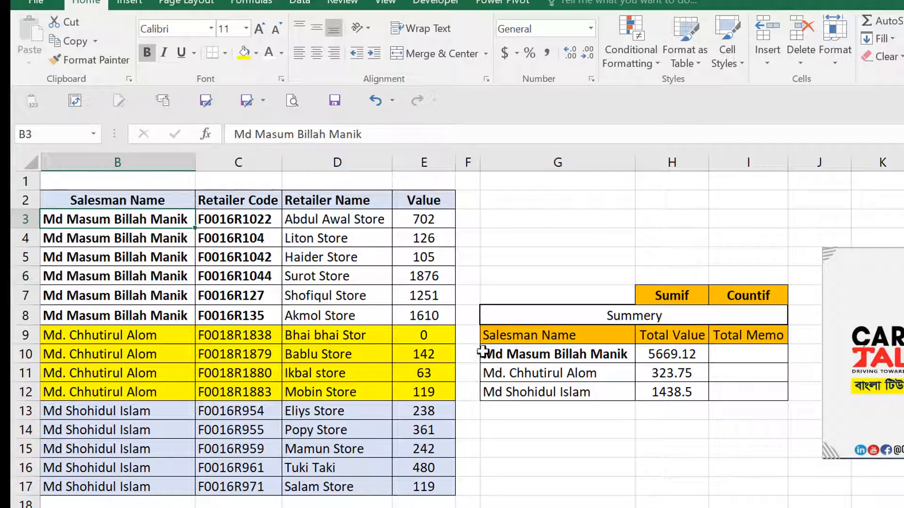
Enter =COUNTIF(B:E,G10) in I10 to count the memos of the first salesman in the summary table
{"action": "left_click", "coordinate": [743, 352]}
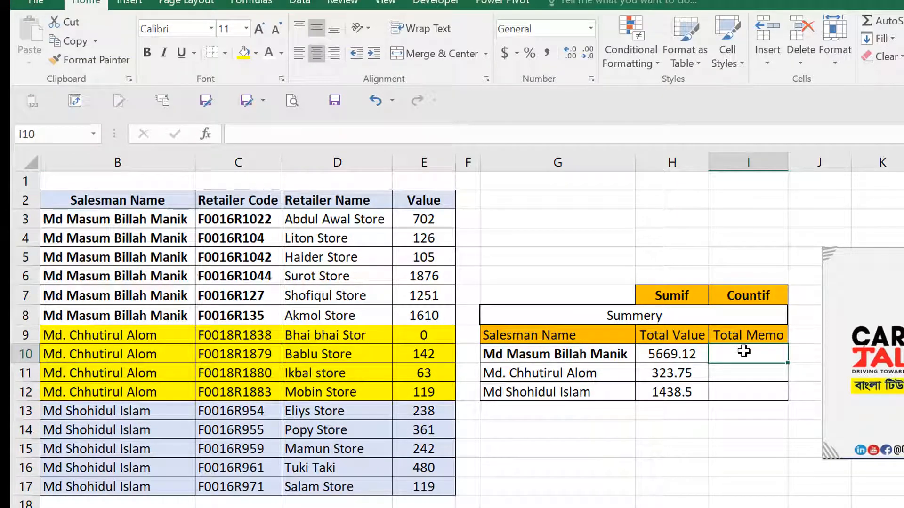
{"action": "type", "text": "="}
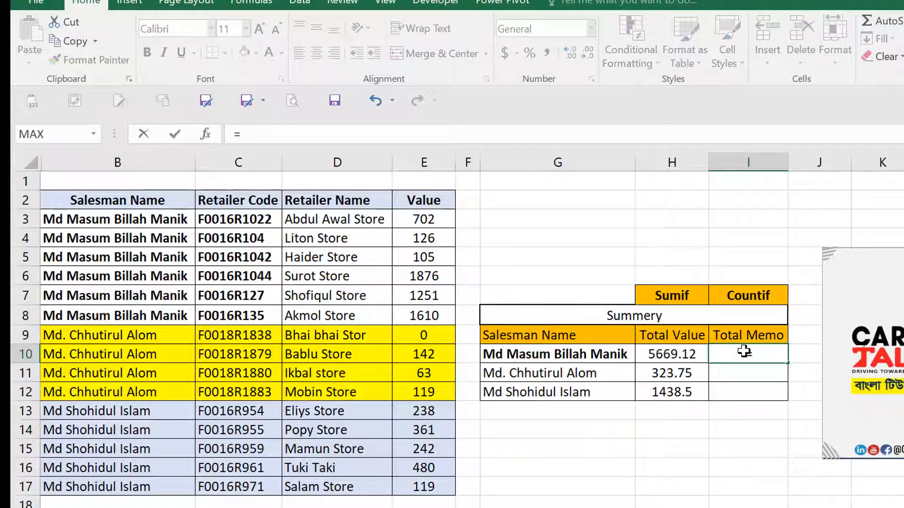
{"action": "type", "text": "counti"}
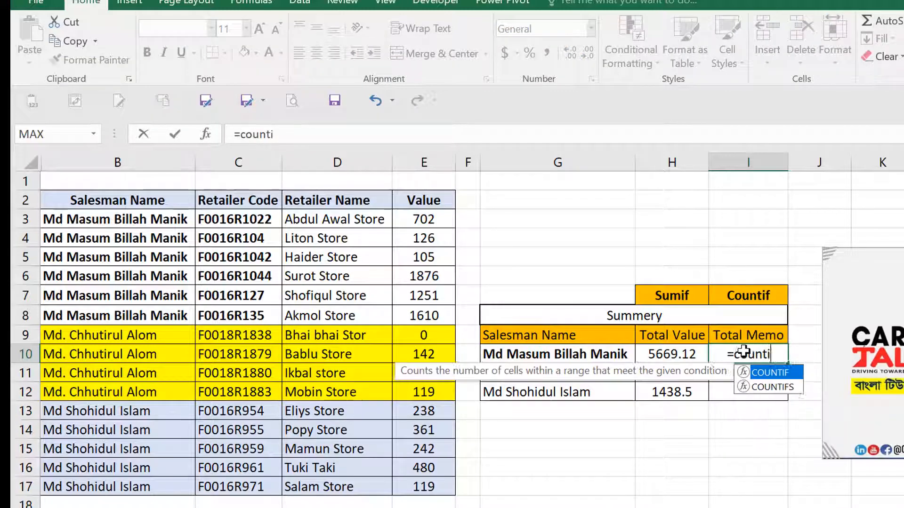
{"action": "type", "text": "f("}
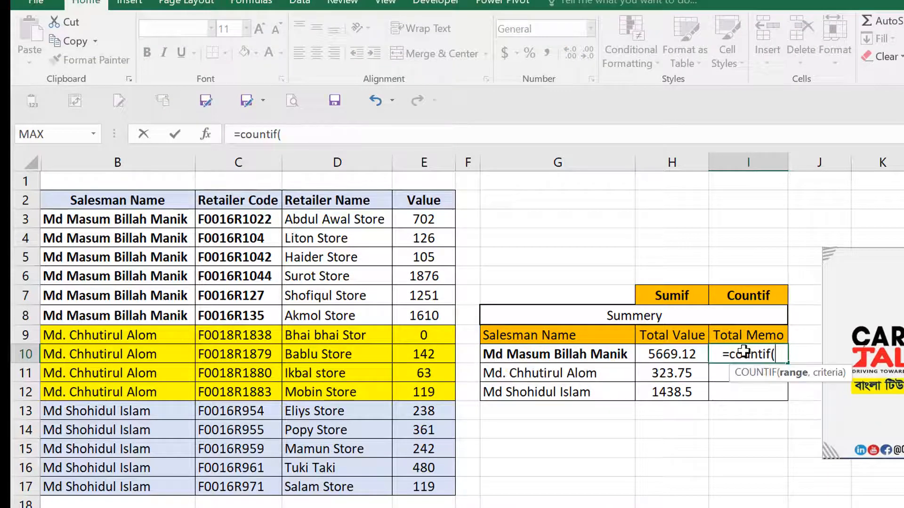
{"action": "left_click_drag", "start_coordinate": [142, 162], "coordinate": [439, 164]}
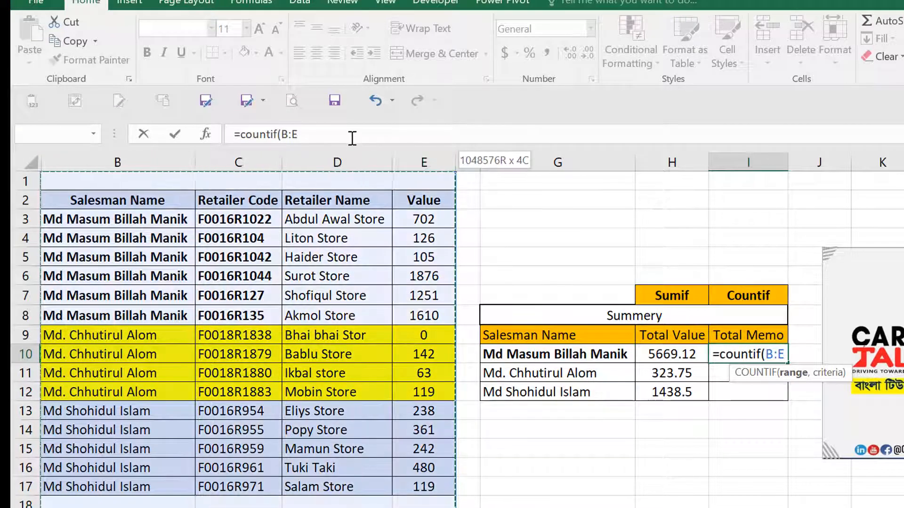
{"action": "left_click", "coordinate": [352, 137]}
{"action": "type", "text": ","}
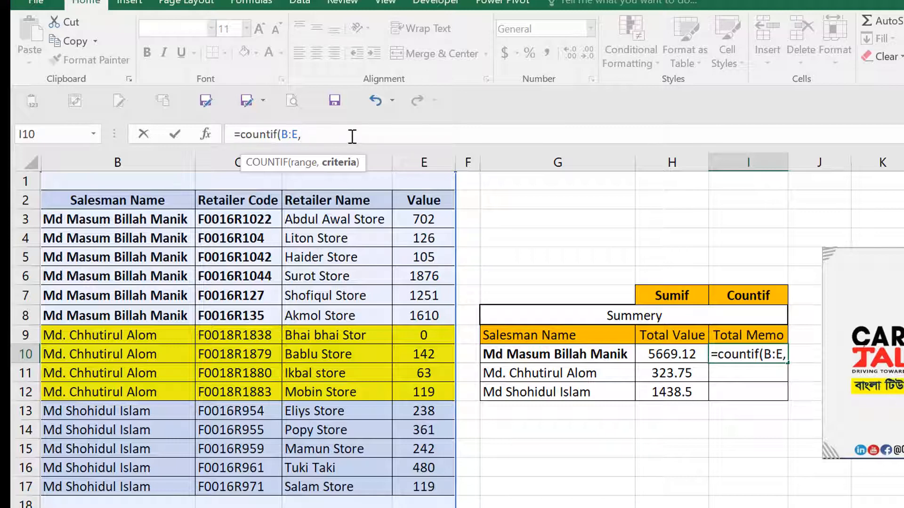
{"action": "left_click", "coordinate": [551, 355]}
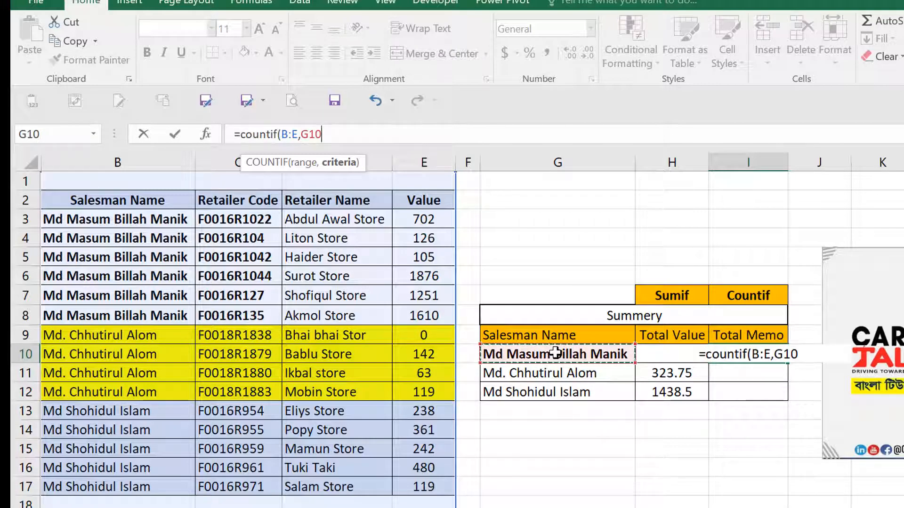
{"action": "left_click", "coordinate": [353, 135]}
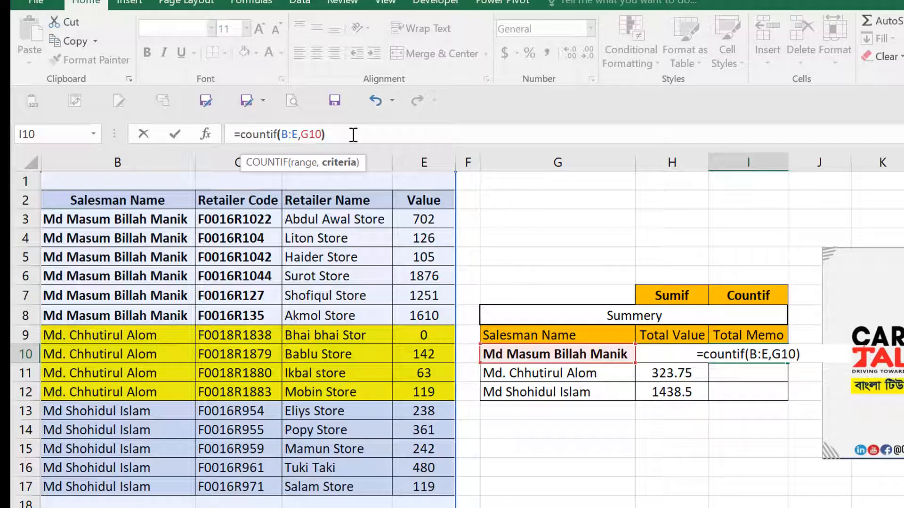
{"action": "type", "text": ")"}
{"action": "key", "text": "ctrl+Return"}
{"action": "key", "text": "Return"}
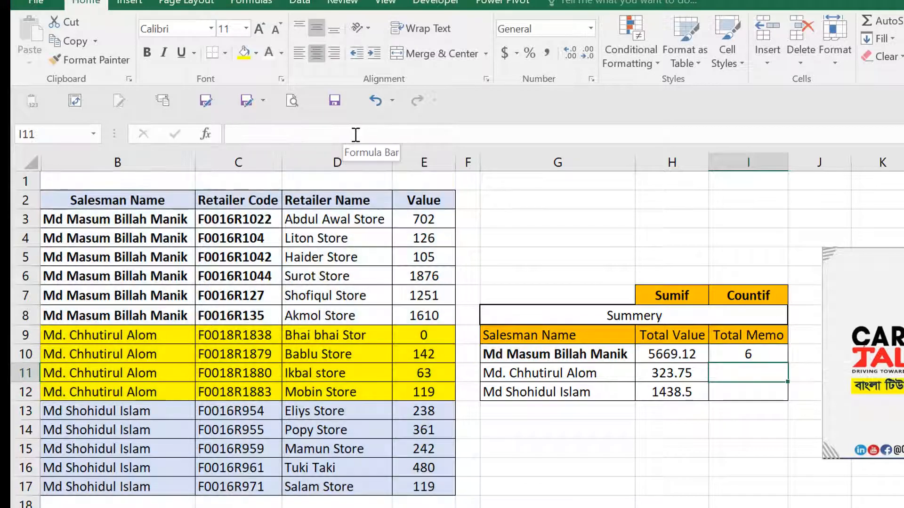
Check the first salesman's rows in B3:B8 and copy the COUNTIF formula from I10 down to I12
{"action": "left_click", "coordinate": [762, 349]}
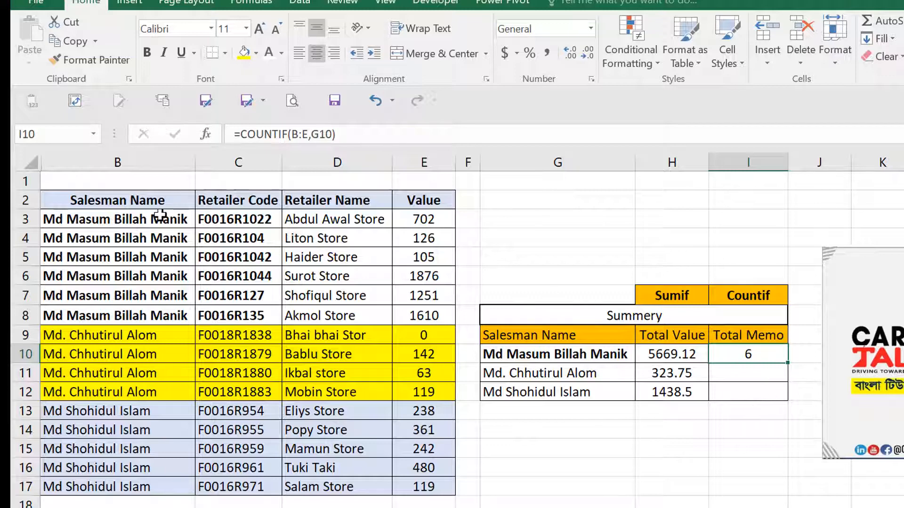
{"action": "left_click_drag", "start_coordinate": [162, 219], "coordinate": [177, 315]}
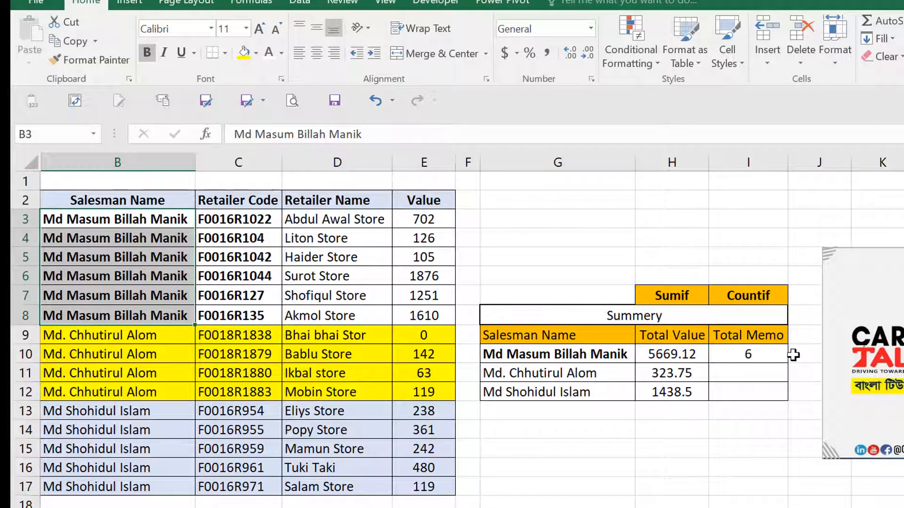
{"action": "left_click", "coordinate": [770, 355]}
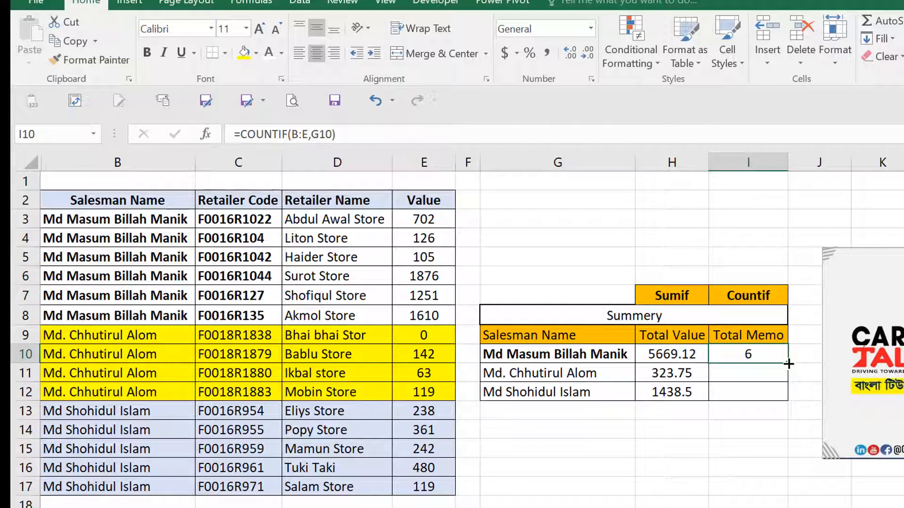
{"action": "double_click", "coordinate": [789, 363]}
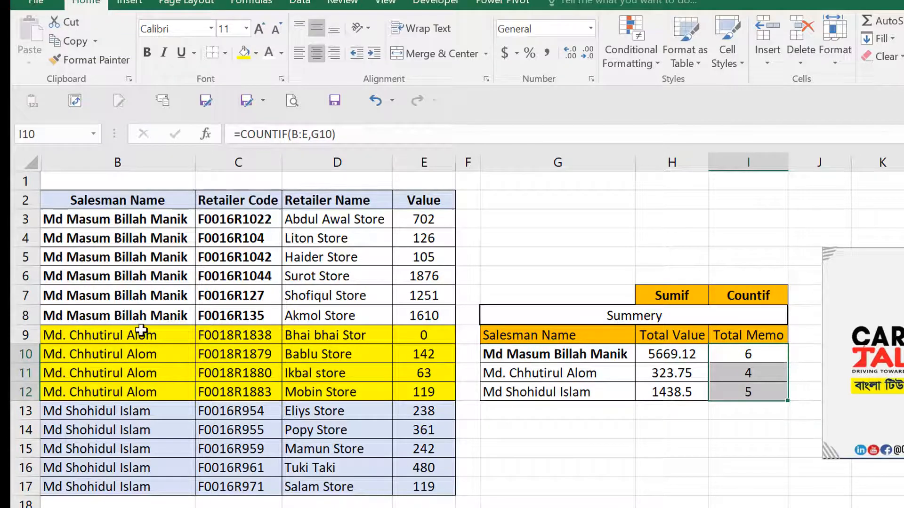